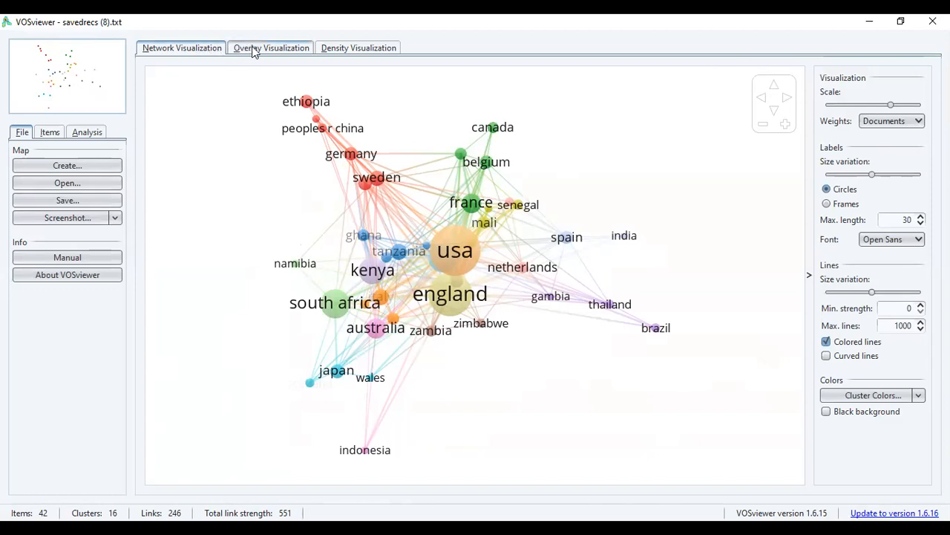
# View the country map as a density visualization and return to the network visualization.
pyautogui.click(340, 47)
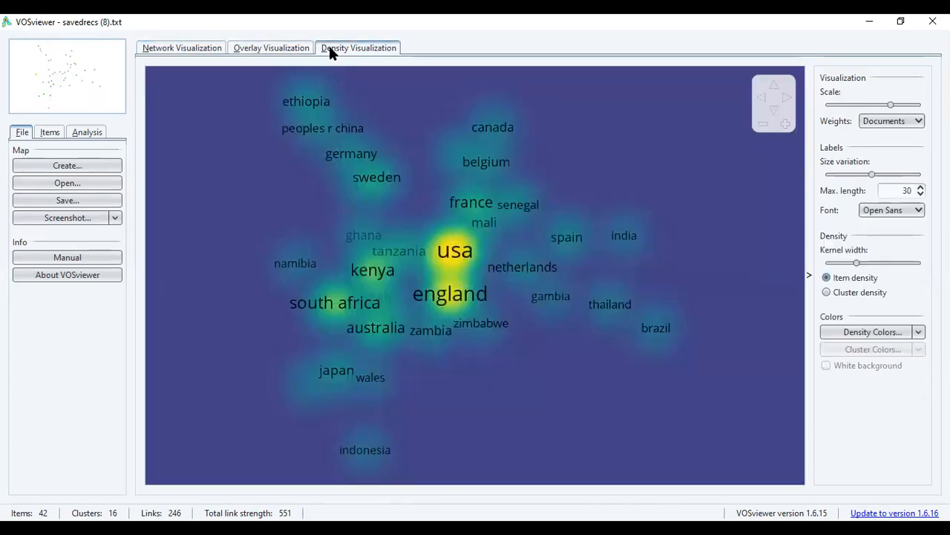
pyautogui.click(182, 47)
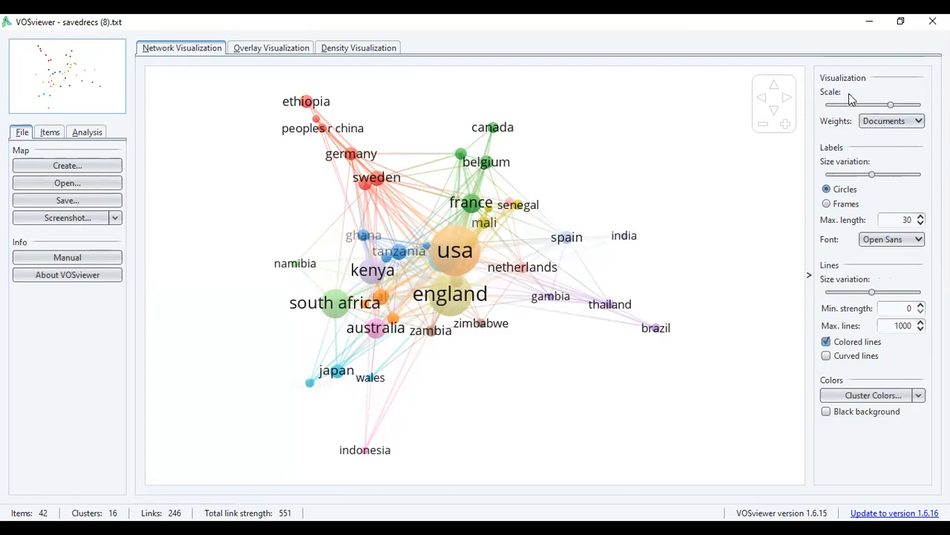
# Increase the network map's visualization scale slightly and reduce the label size variation a little.
pyautogui.moveTo(894, 107)
pyautogui.mouseDown()
pyautogui.moveTo(860, 105)
pyautogui.moveTo(896, 100)
pyautogui.mouseUp()
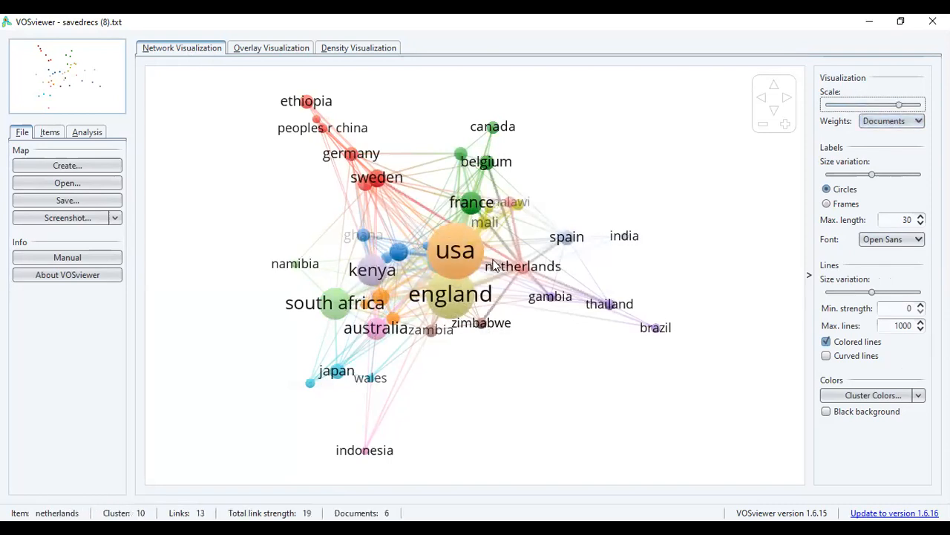
pyautogui.moveTo(455, 252)
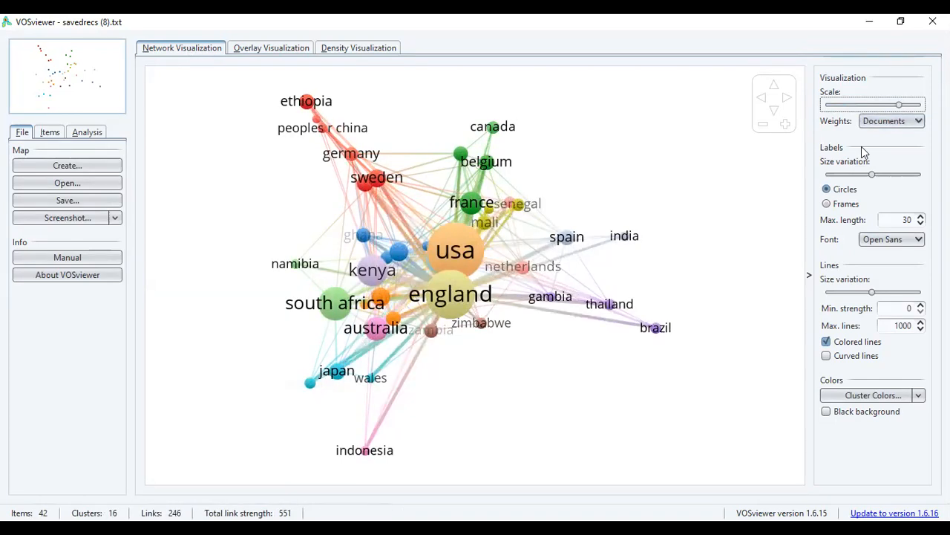
pyautogui.moveTo(896, 107)
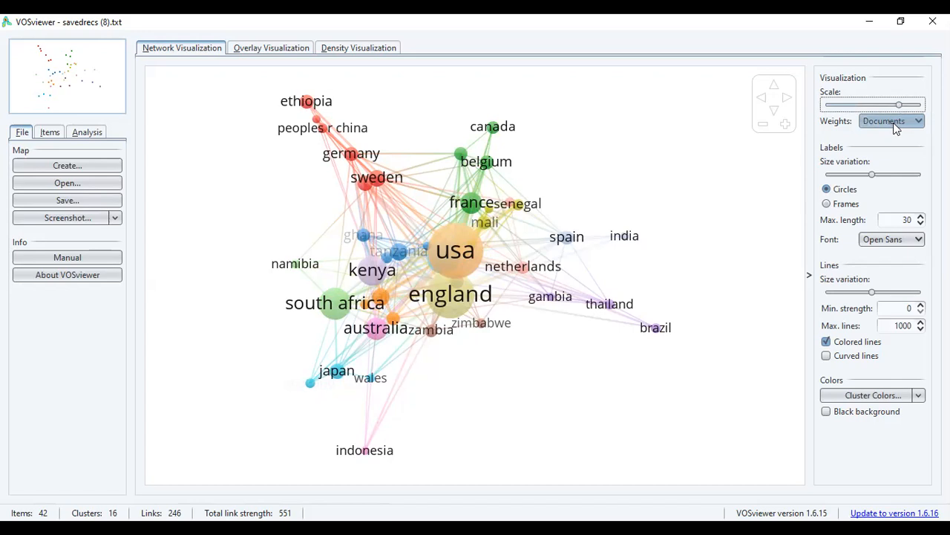
pyautogui.click(919, 123)
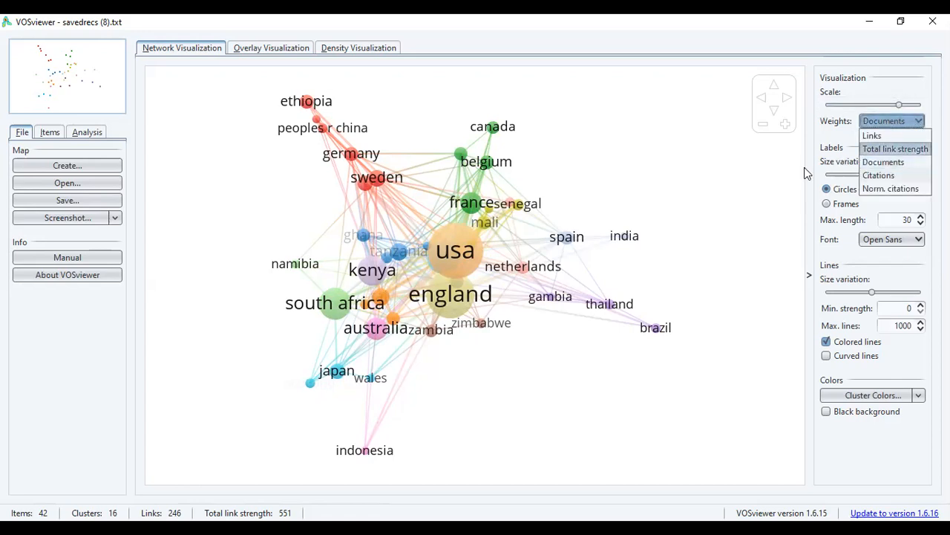
pyautogui.click(766, 179)
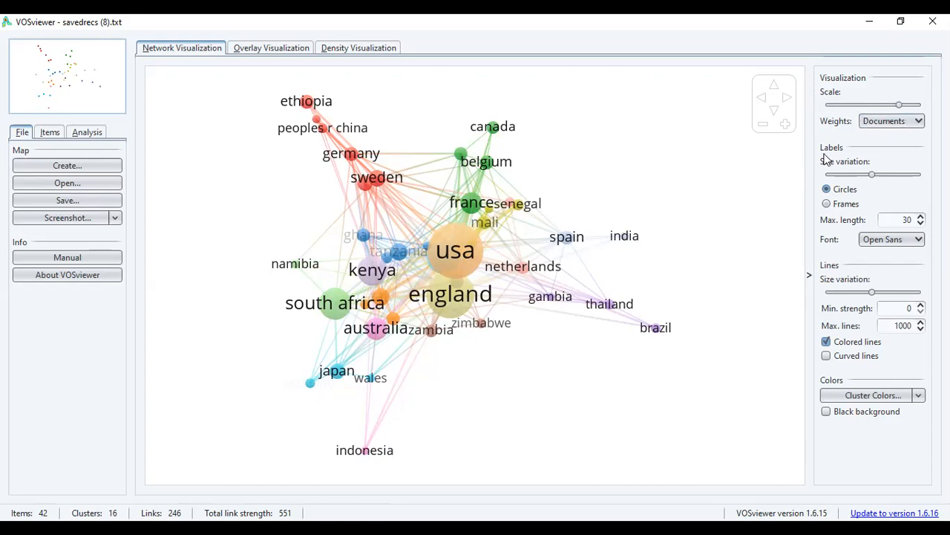
pyautogui.moveTo(874, 172)
pyautogui.moveTo(883, 177); pyautogui.dragTo(860, 178)
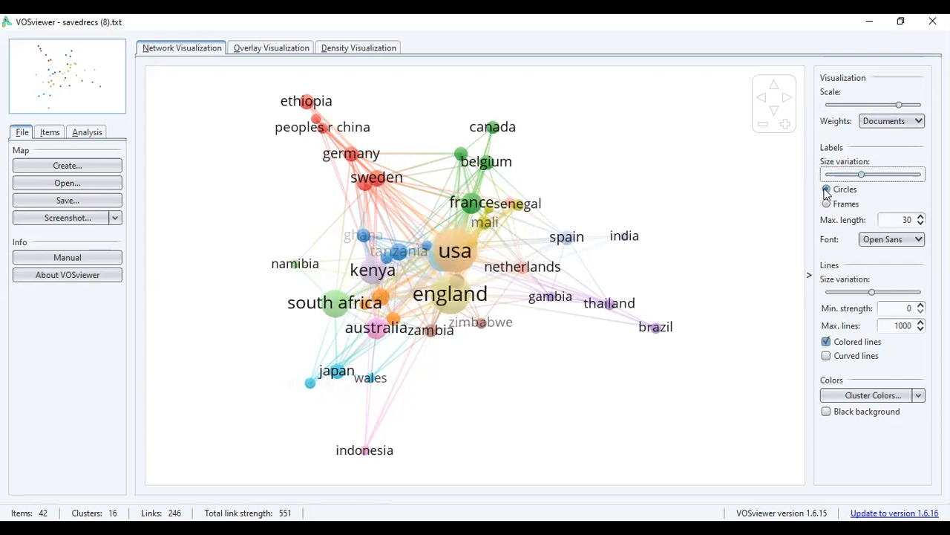
# Try displaying the map items as frames and restore the circles display.
pyautogui.click(826, 203)
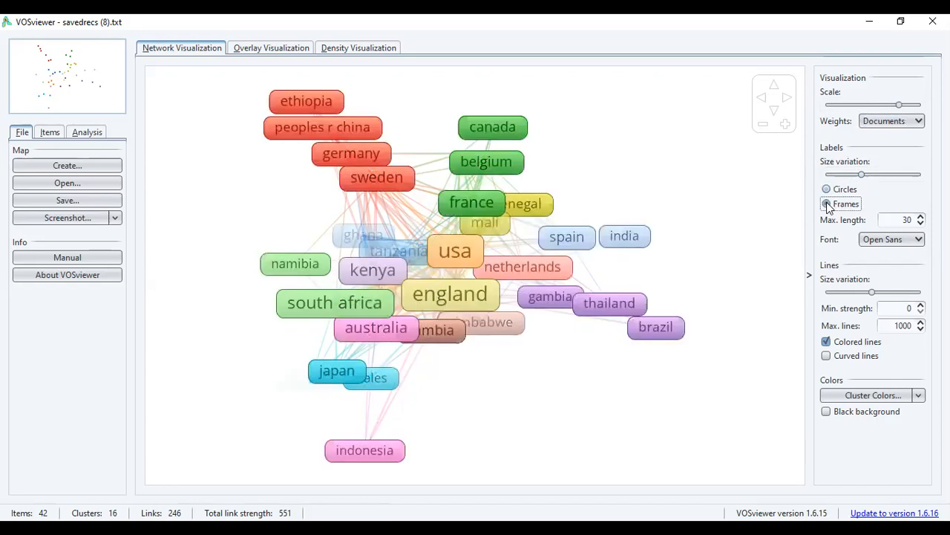
pyautogui.click(827, 190)
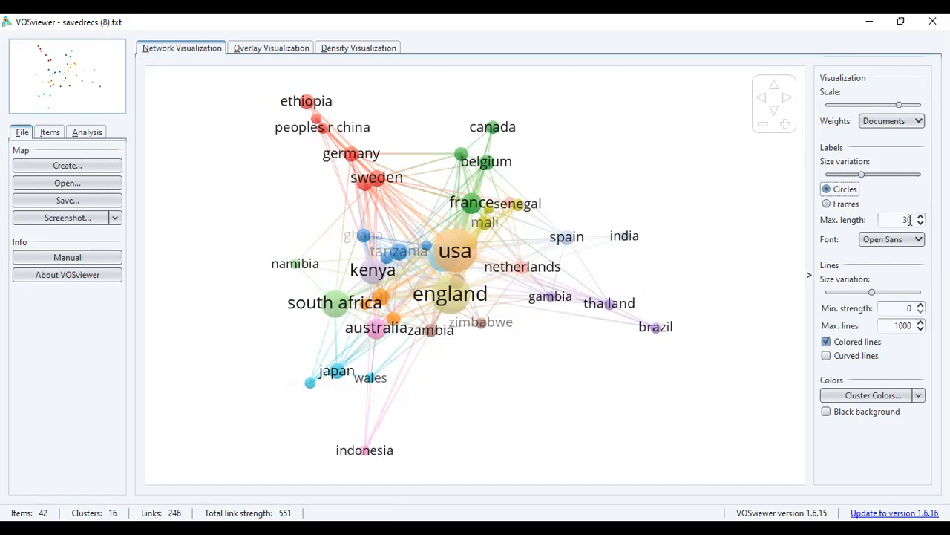
pyautogui.doubleClick(907, 220)
# Try a minimum line strength of 2 on the network map and reset it to 0.
pyautogui.moveTo(860, 290)
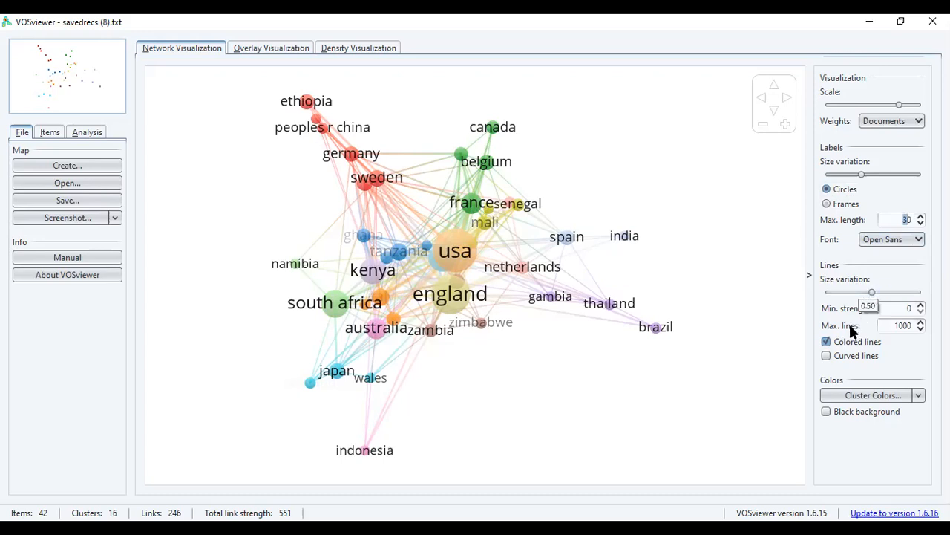
pyautogui.click(921, 304)
pyautogui.click(920, 304)
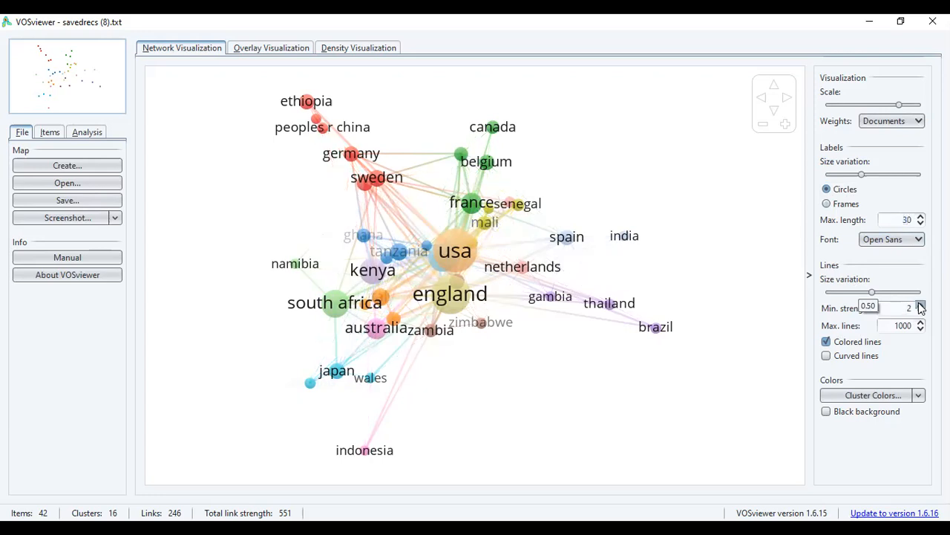
pyautogui.click(921, 312)
pyautogui.click(920, 313)
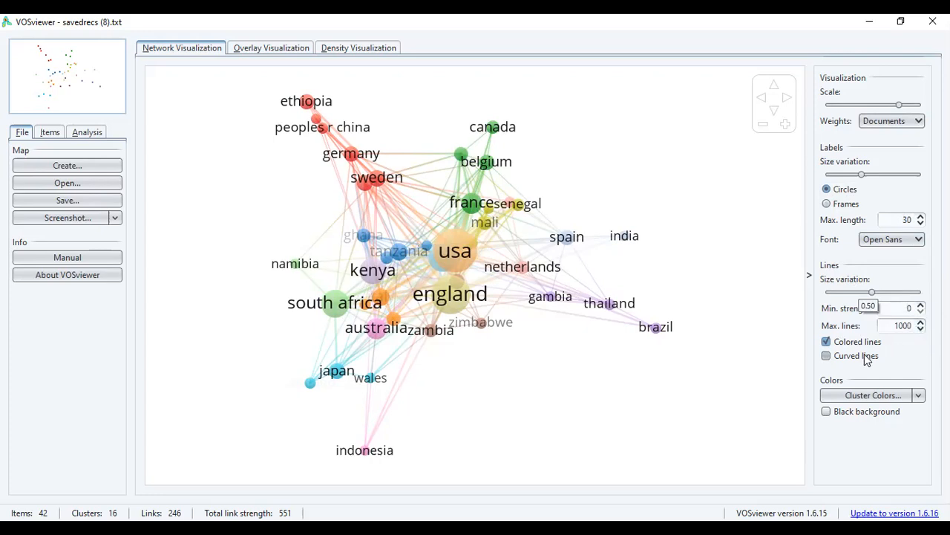
# Try the network lines uncolored and then curved, restoring the original line setting after each trial.
pyautogui.click(826, 342)
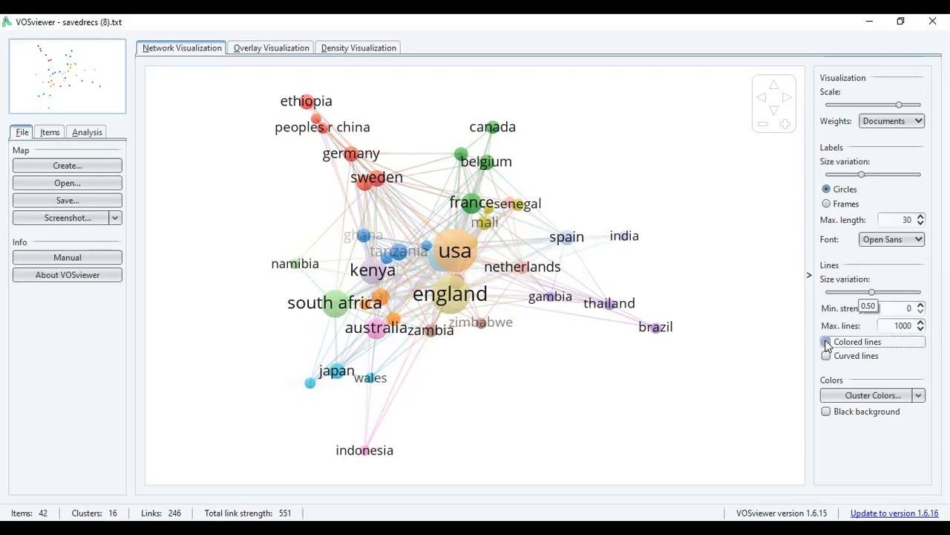
pyautogui.click(826, 342)
pyautogui.click(827, 357)
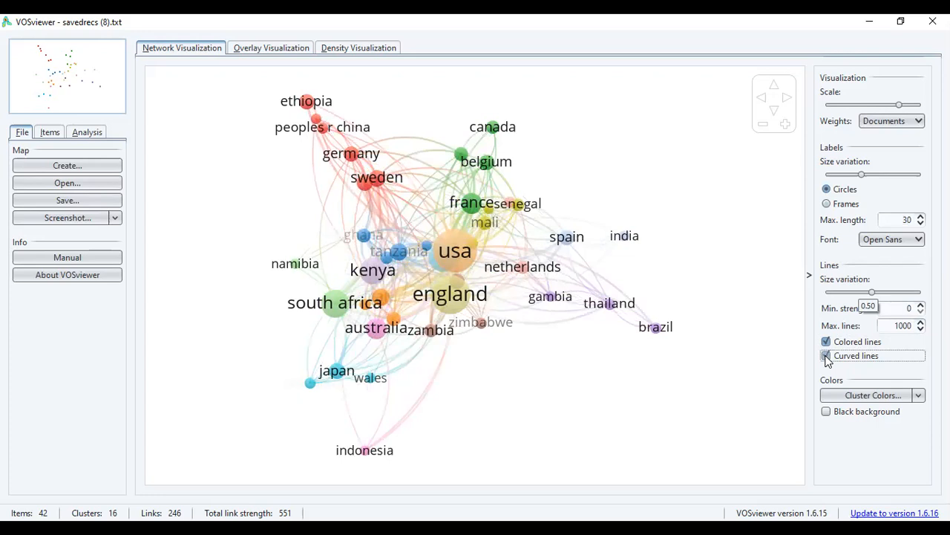
pyautogui.click(826, 356)
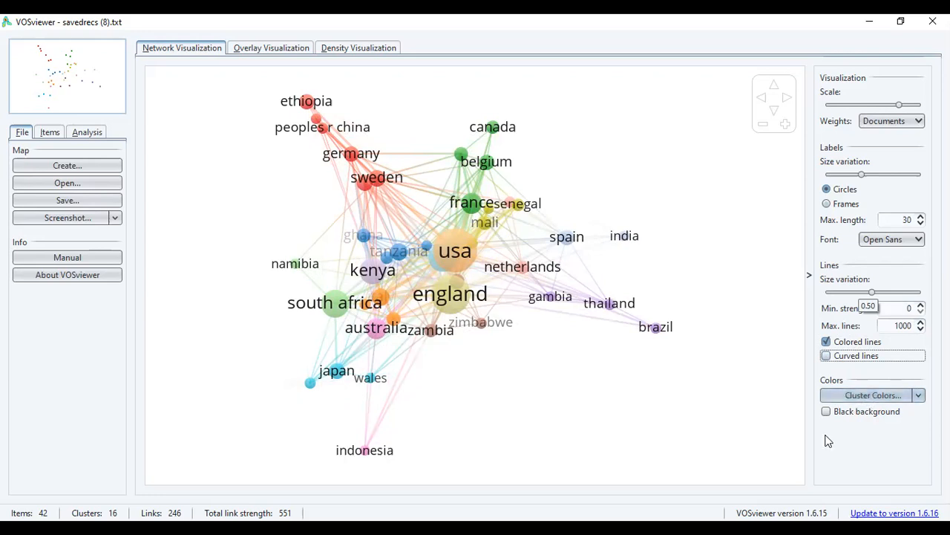
# Try a black background for the network map and restore the white one.
pyautogui.click(826, 413)
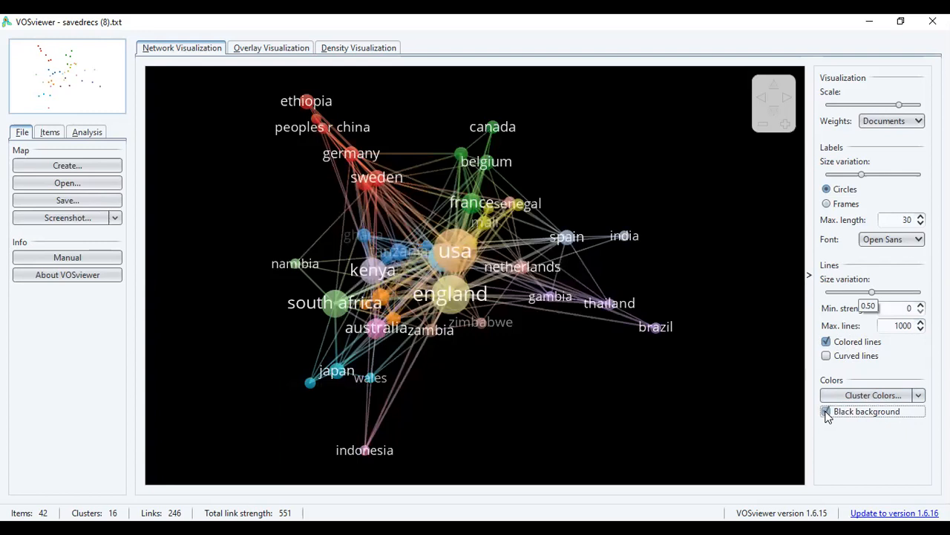
pyautogui.click(826, 413)
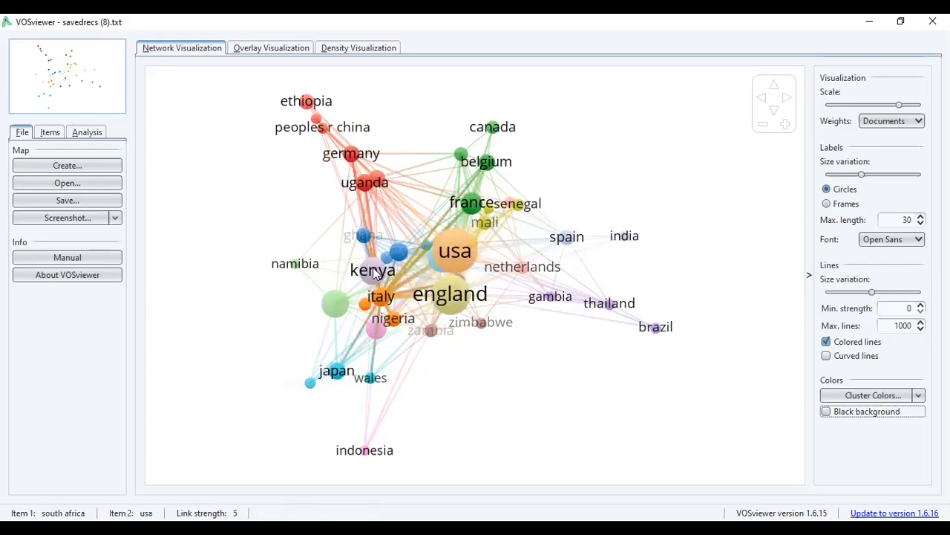
pyautogui.moveTo(374, 268)
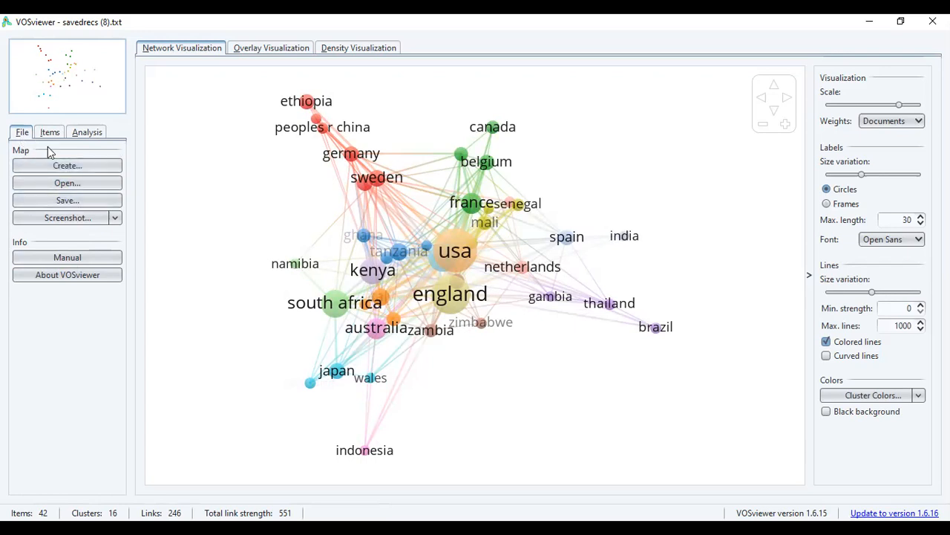
# Review the available screenshot export options without choosing any of them.
pyautogui.click(67, 170)
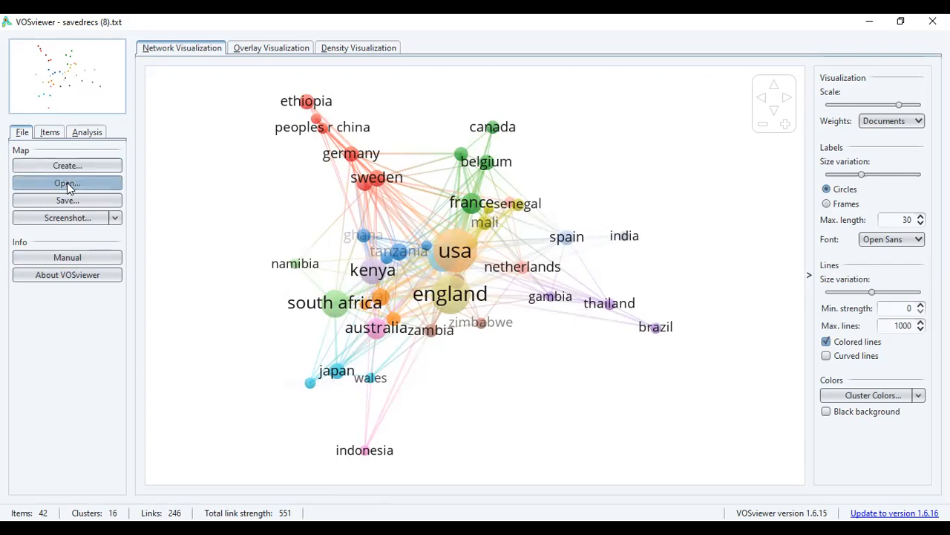
pyautogui.click(116, 219)
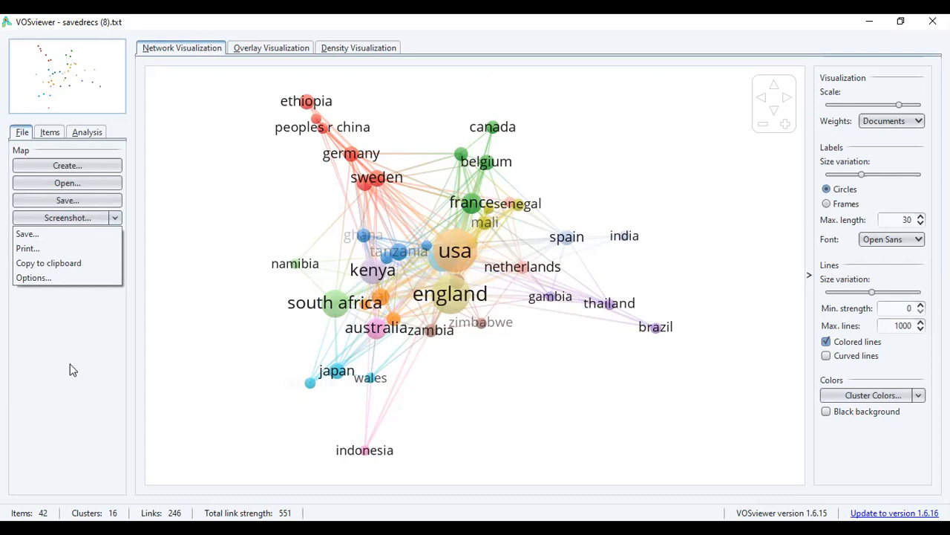
pyautogui.click(74, 317)
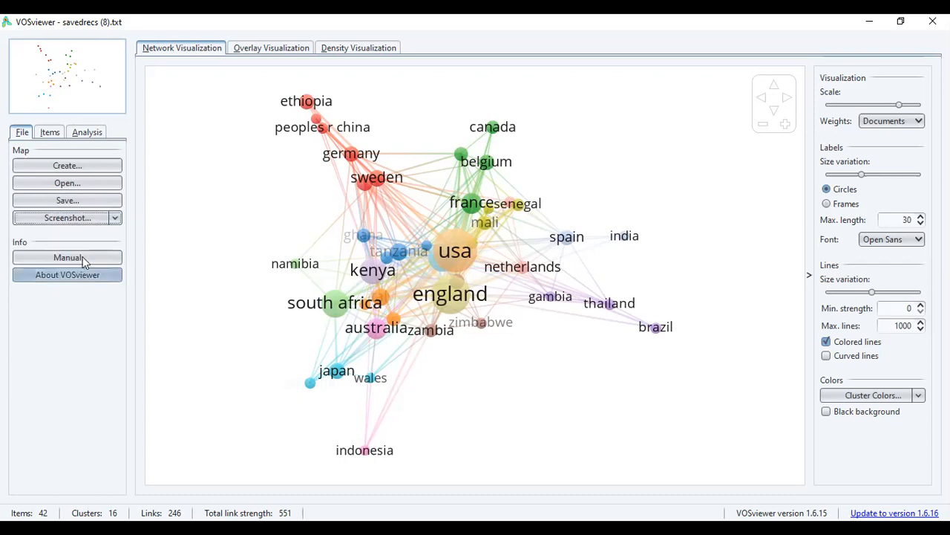
pyautogui.click(82, 256)
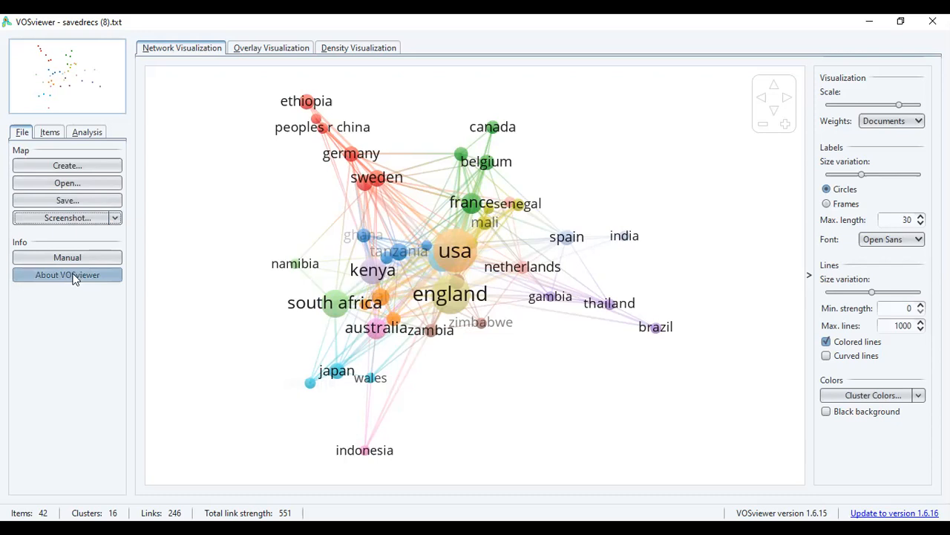
# Start a new map based on bibliographic data, reading it from bibliographic database files.
pyautogui.click(64, 167)
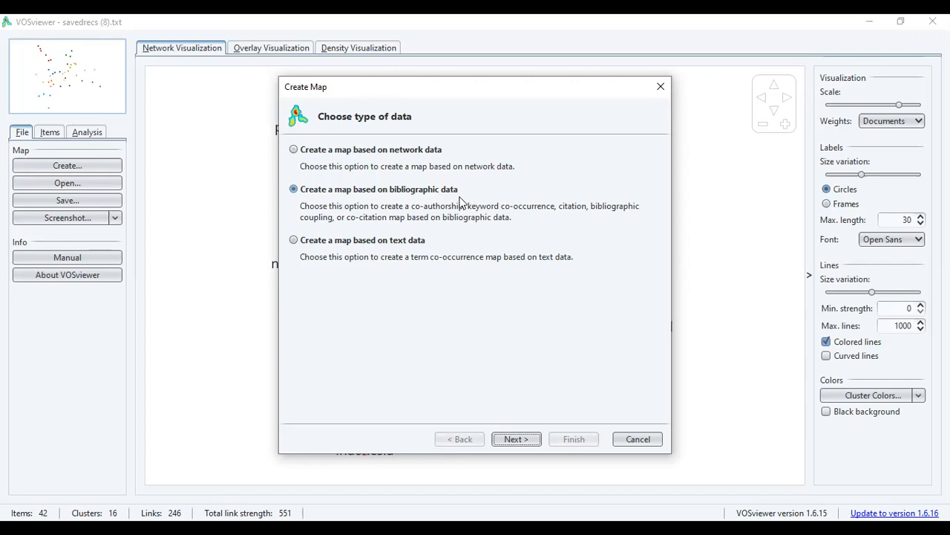
pyautogui.click(518, 439)
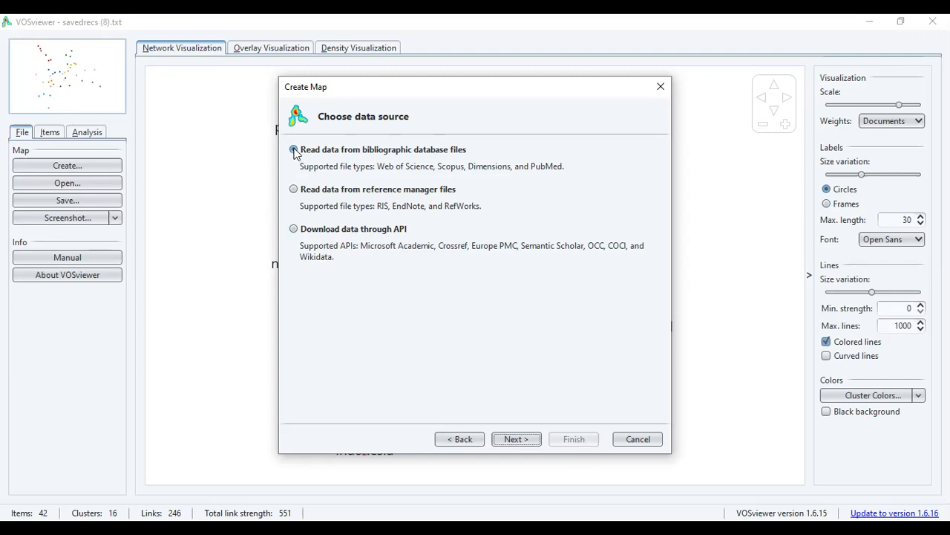
pyautogui.click(516, 439)
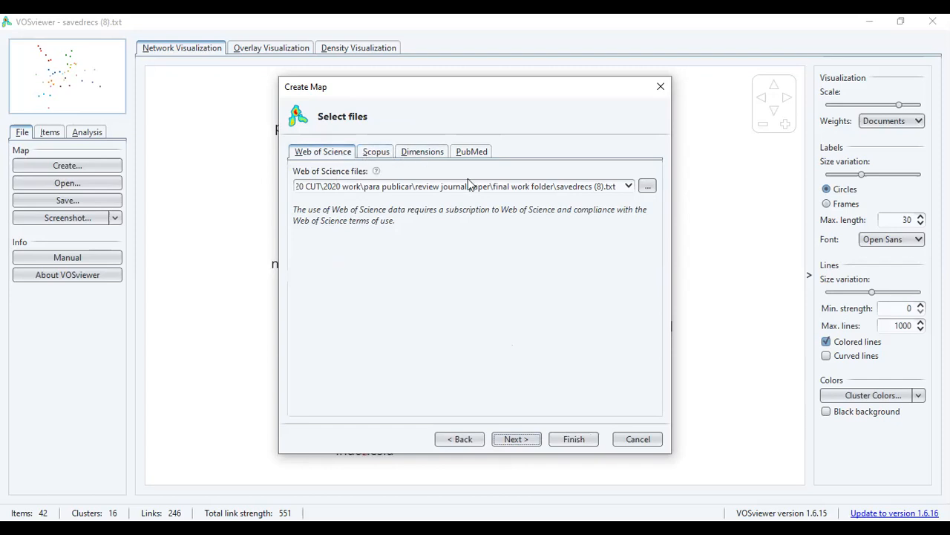
# Select savedrecs (8).txt from the final work folder as the Web of Science file and continue to the analysis settings.
pyautogui.click(648, 185)
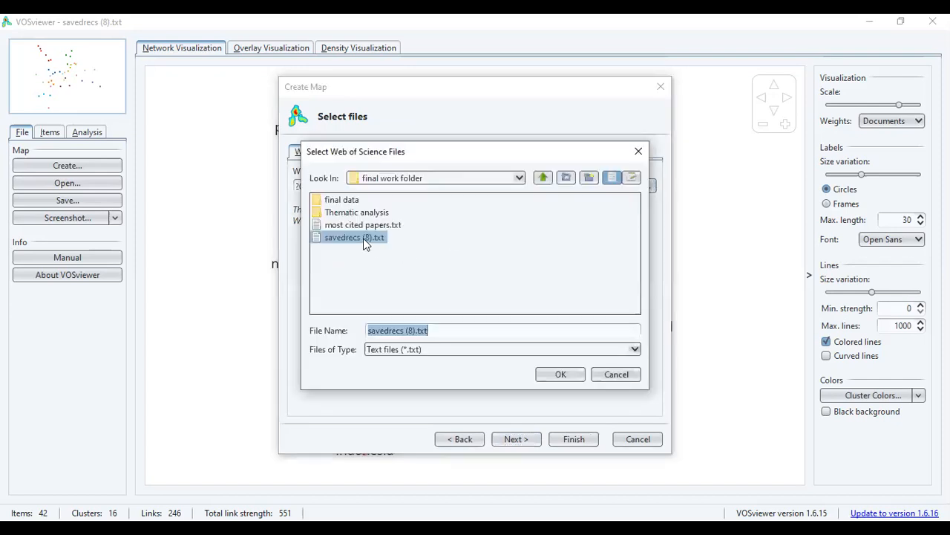
pyautogui.click(560, 376)
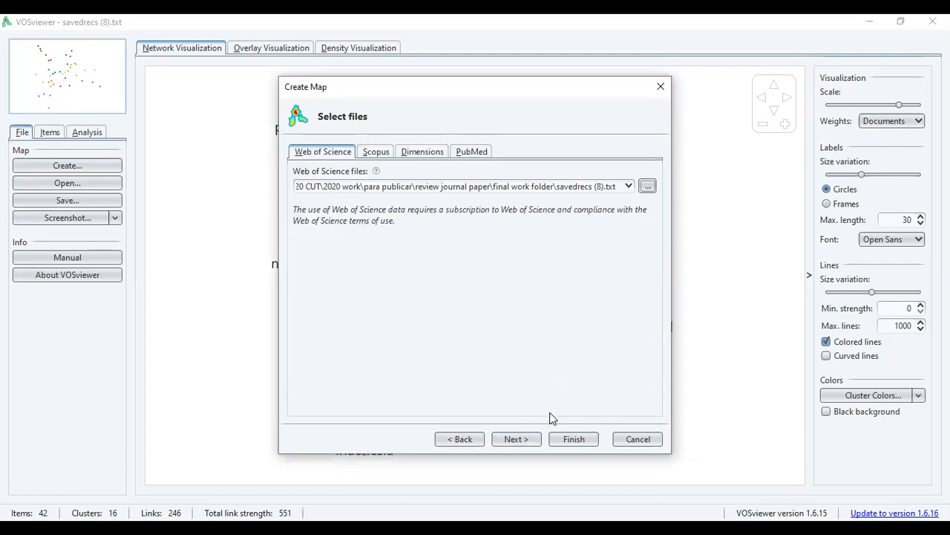
pyautogui.click(516, 438)
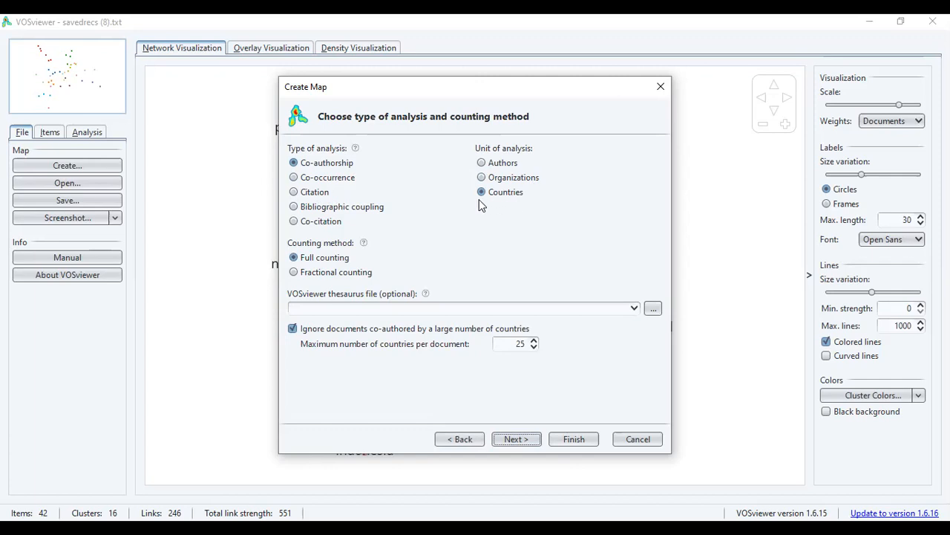
# Look through the units of analysis offered for the co-occurrence, citation and bibliographic coupling analysis types.
pyautogui.click(294, 181)
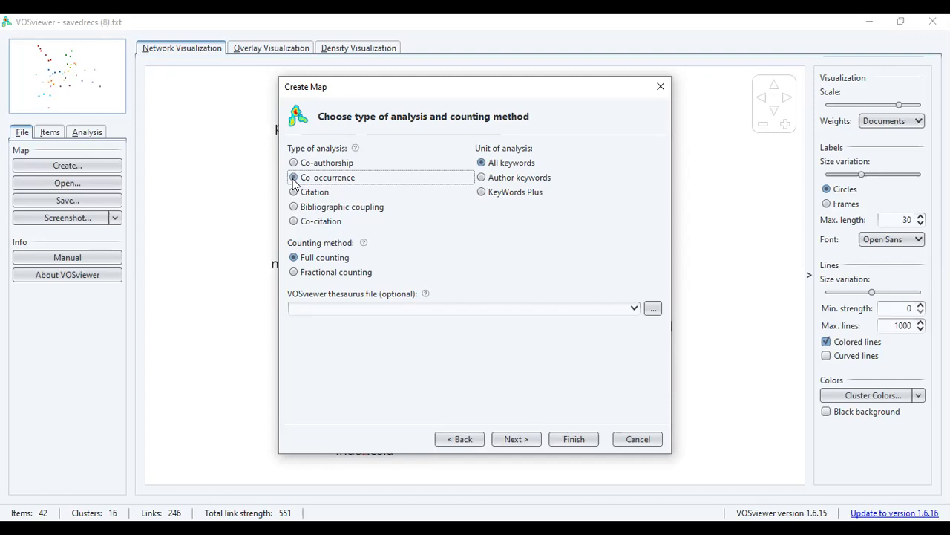
pyautogui.click(294, 178)
pyautogui.click(294, 193)
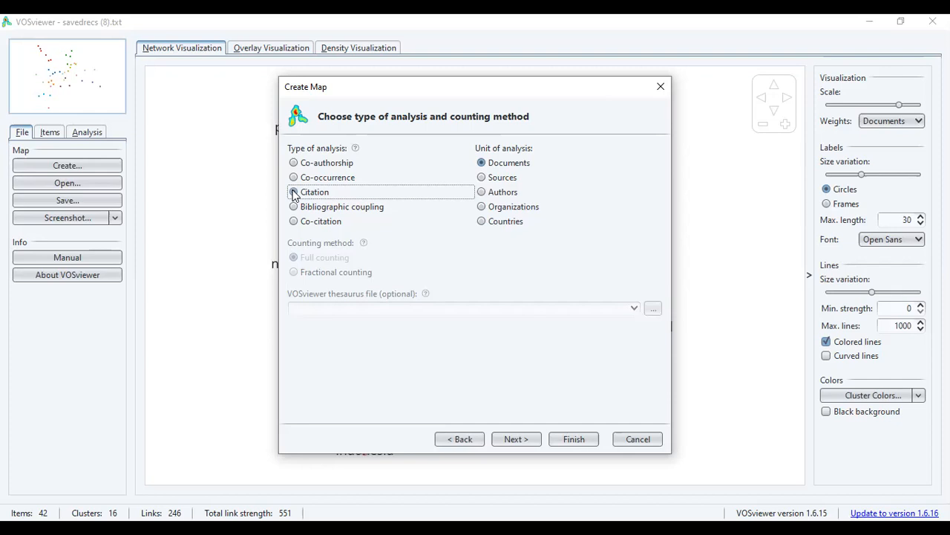
pyautogui.click(295, 208)
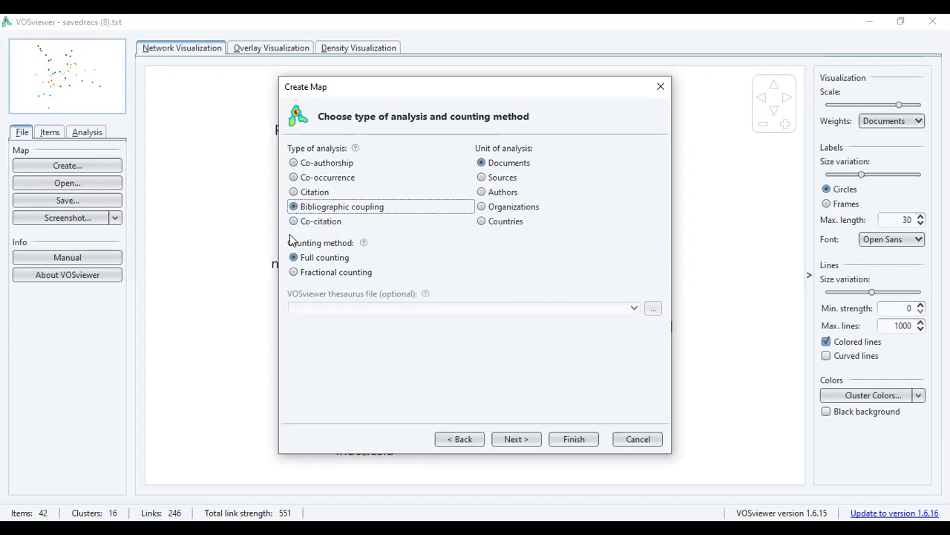
# Choose co-authorship analysis with countries as the unit and full counting, and continue to the thresholds.
pyautogui.click(294, 164)
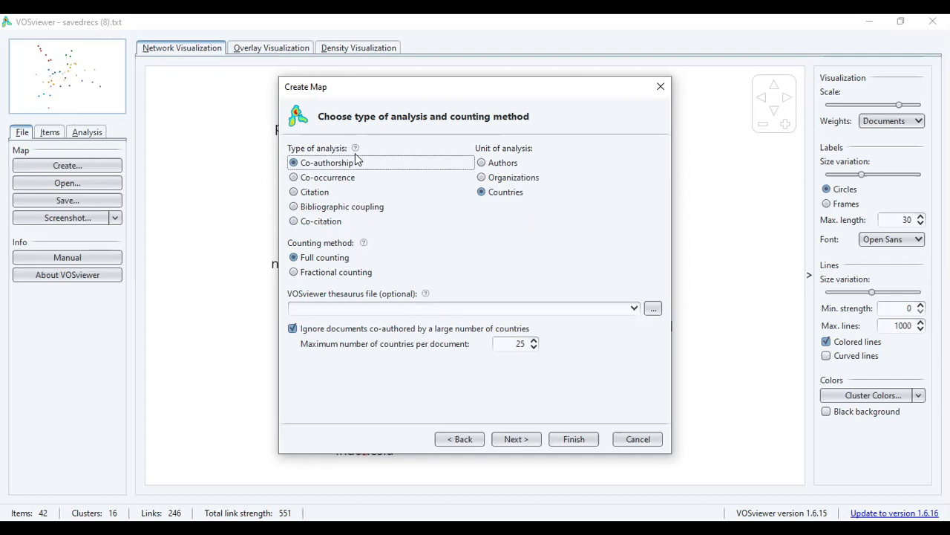
pyautogui.moveTo(355, 149)
pyautogui.click(517, 439)
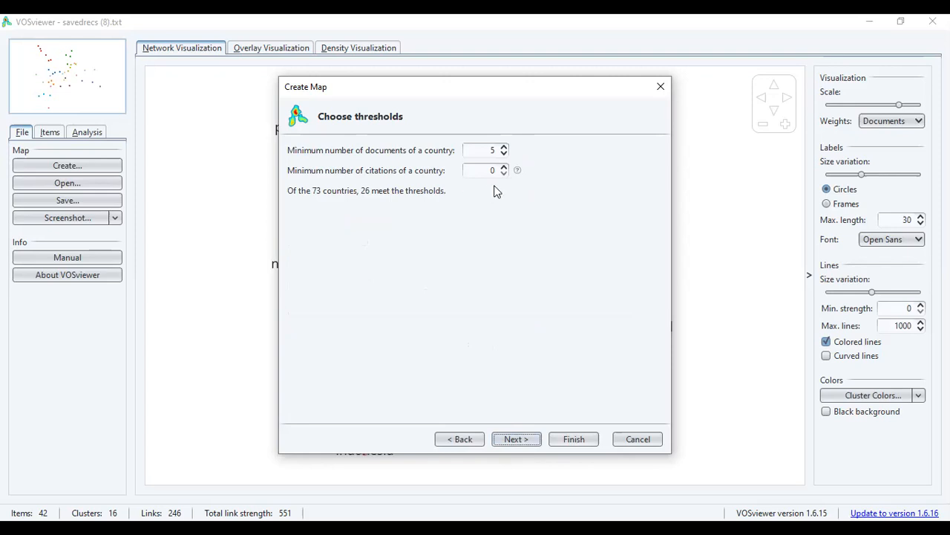
# Lower the minimum number of documents of a country to 4 and continue to choosing the number of countries.
pyautogui.click(503, 153)
pyautogui.click(503, 154)
pyautogui.click(503, 147)
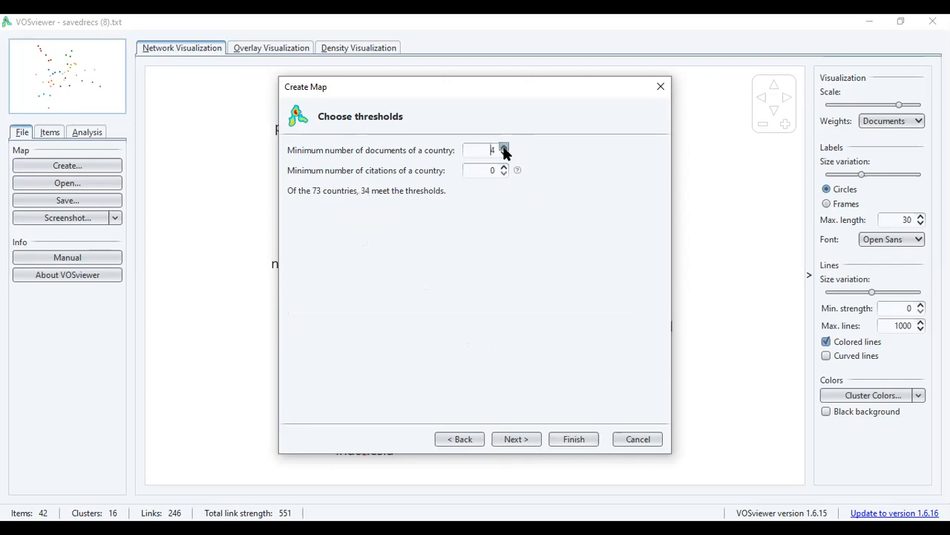
pyautogui.click(519, 438)
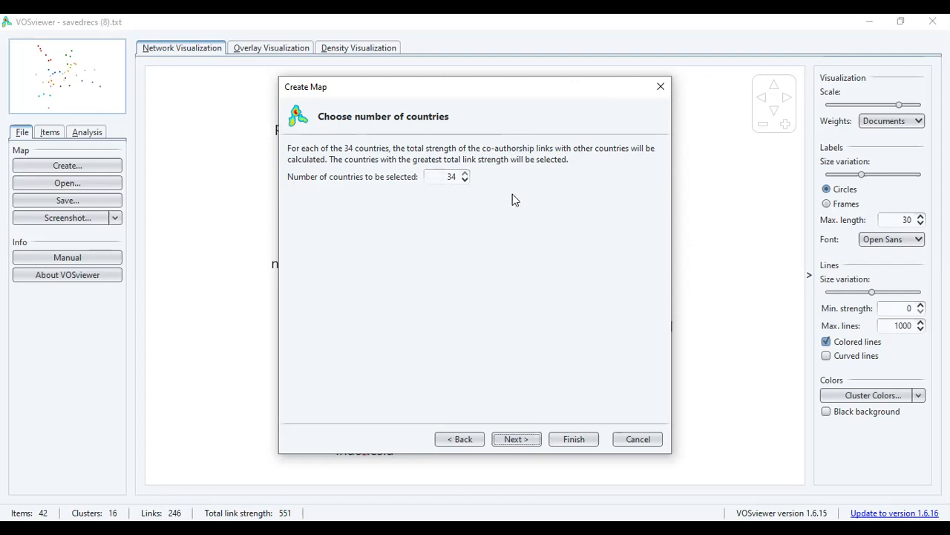
# Keep 34 as the number of countries, review the selected countries down to the end of the list, and finish creating the map.
pyautogui.click(511, 439)
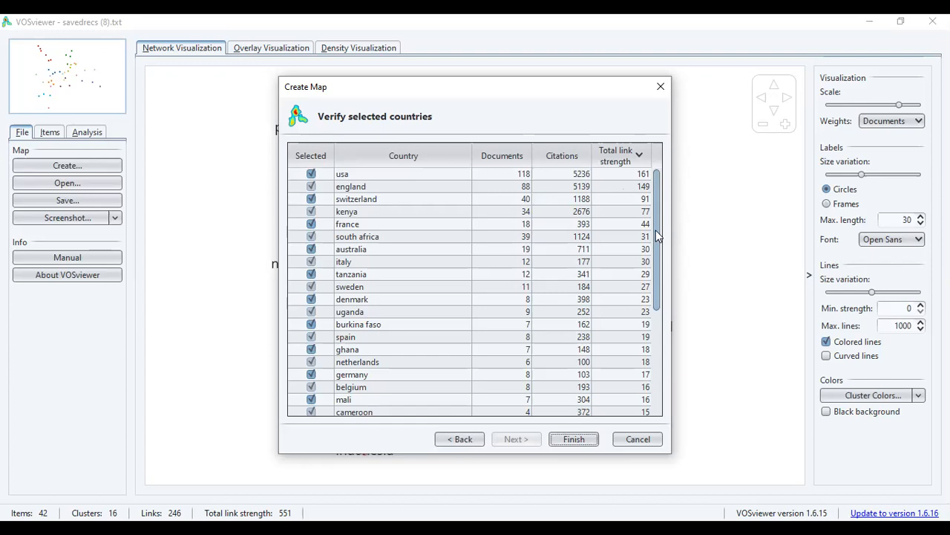
pyautogui.moveTo(656, 230); pyautogui.dragTo(664, 352)
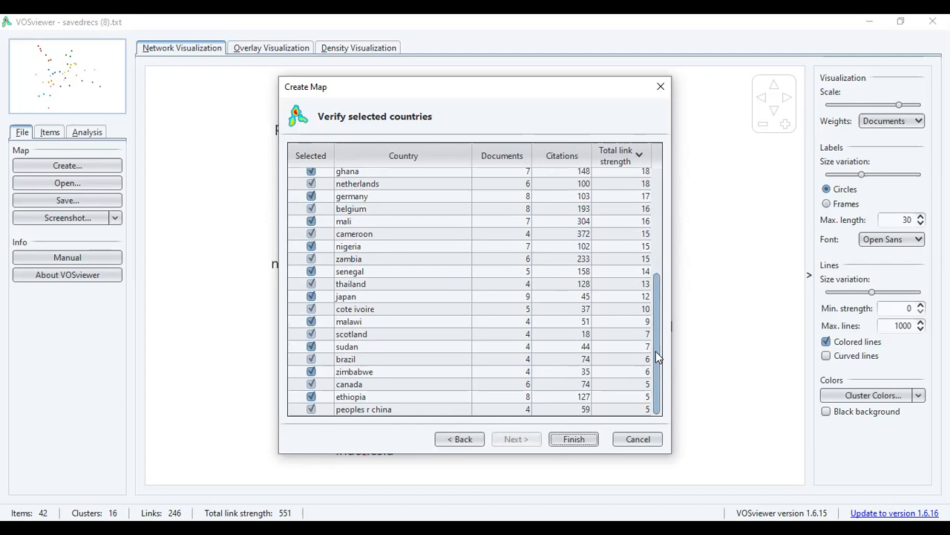
pyautogui.click(575, 439)
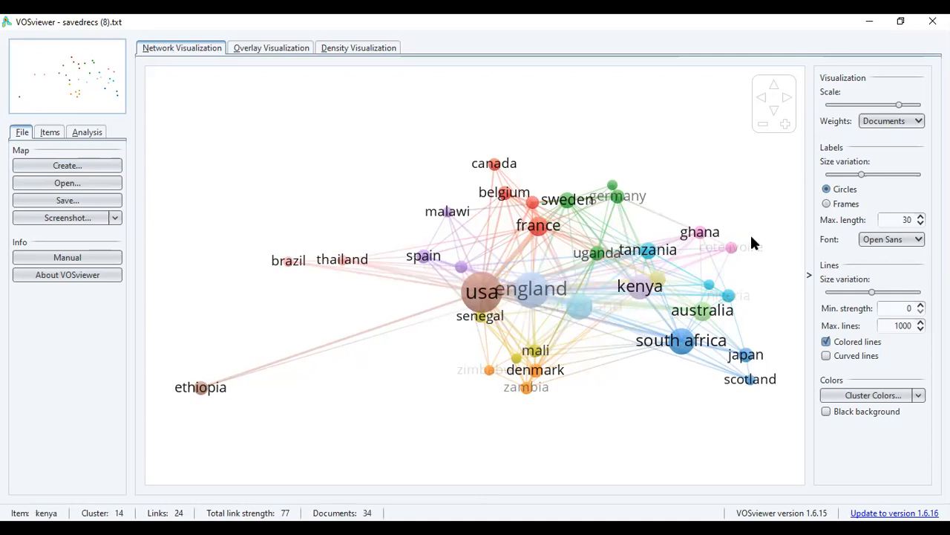
# Examine the weight setting and the country network, enlarging the map briefly before returning to the full view.
pyautogui.click(918, 123)
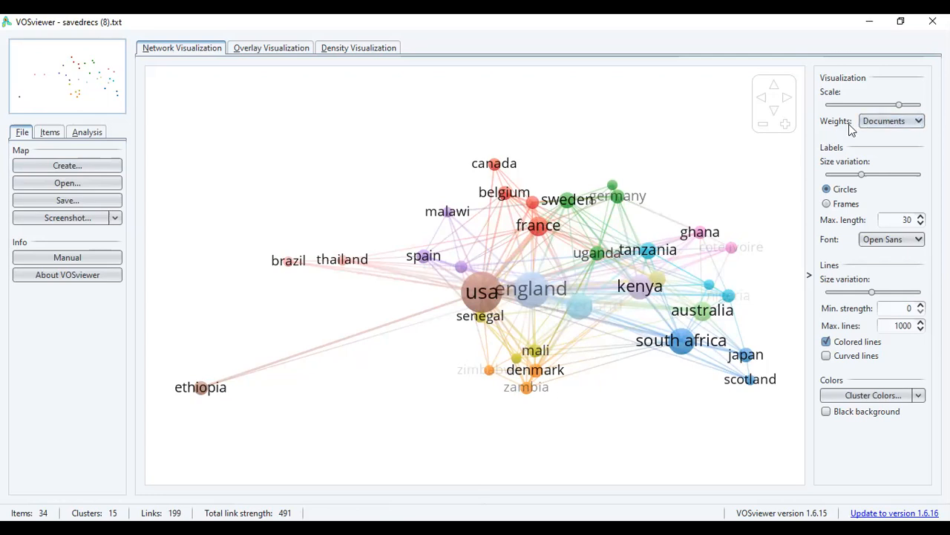
pyautogui.moveTo(622, 297)
pyautogui.click(786, 127)
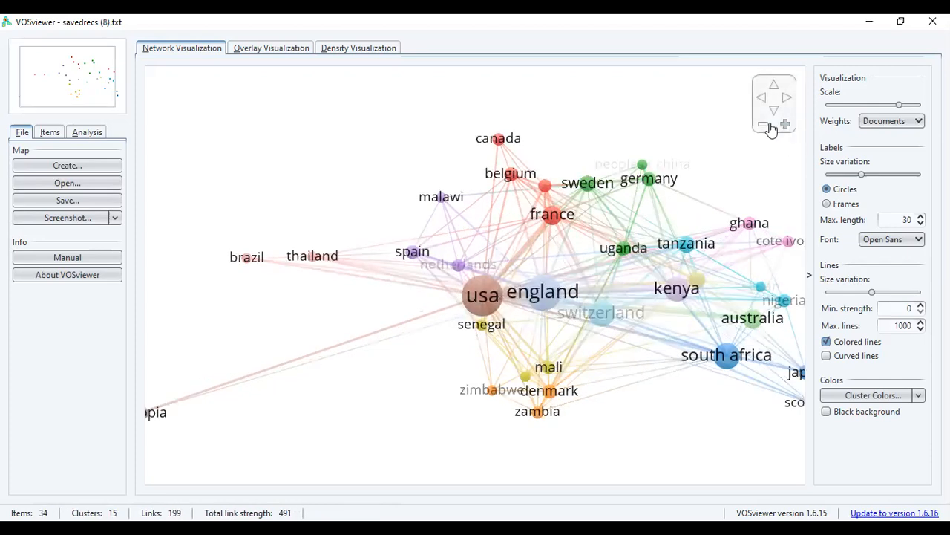
pyautogui.click(763, 126)
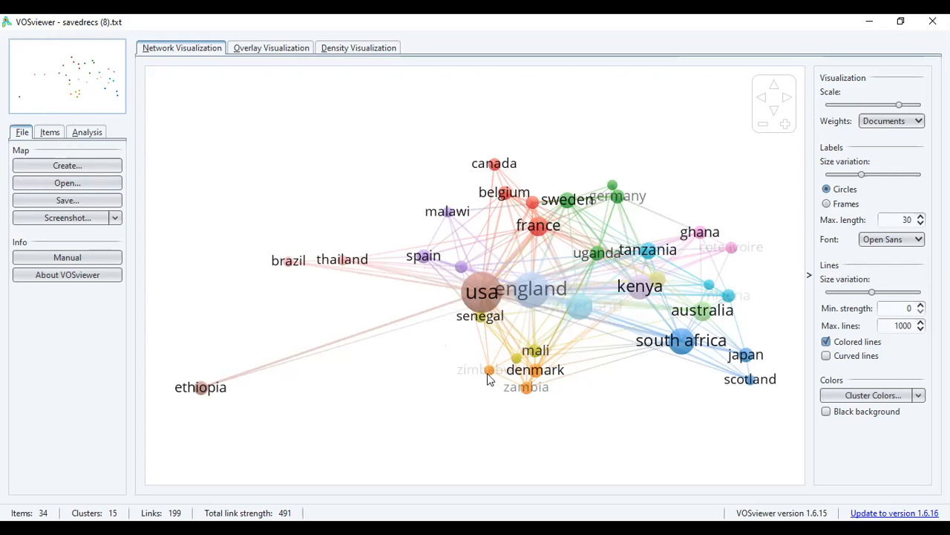
pyautogui.moveTo(488, 378)
# View the map's item list both ungrouped and grouped by cluster.
pyautogui.click(46, 134)
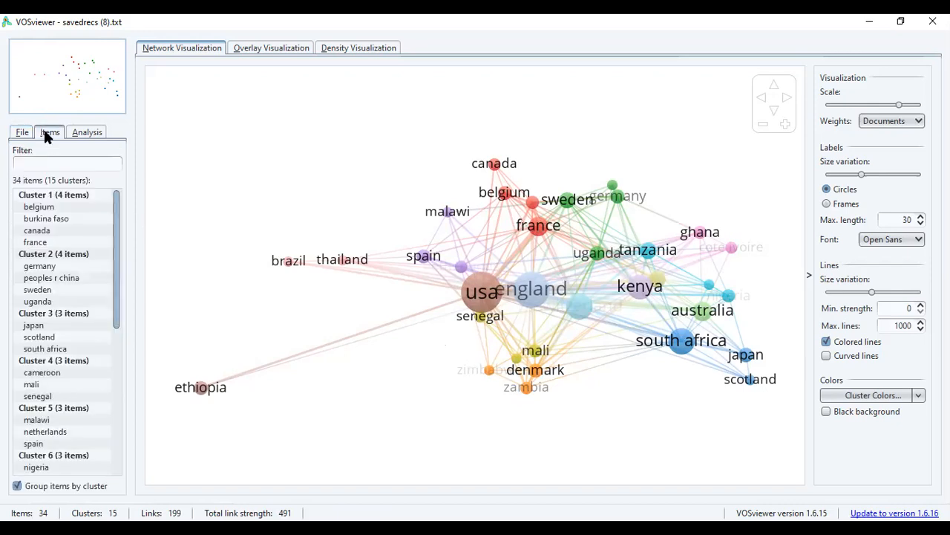
pyautogui.click(17, 487)
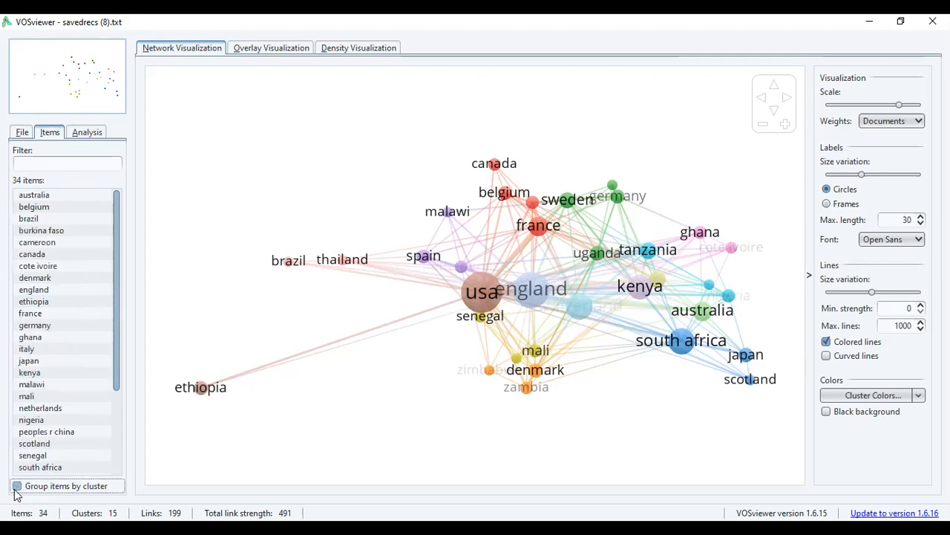
pyautogui.click(16, 487)
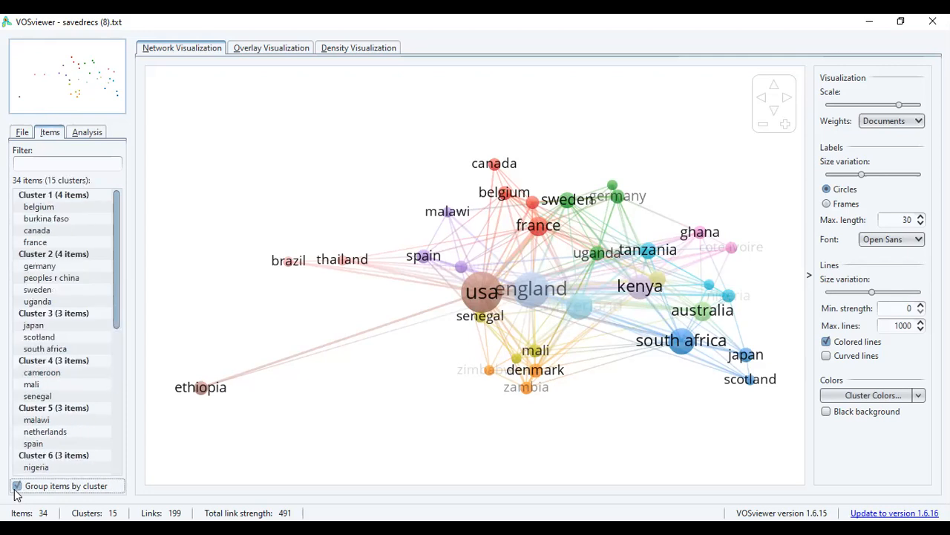
# Locate canada from Cluster 1 on the map, examine its links, and return to the full network view.
pyautogui.click(39, 234)
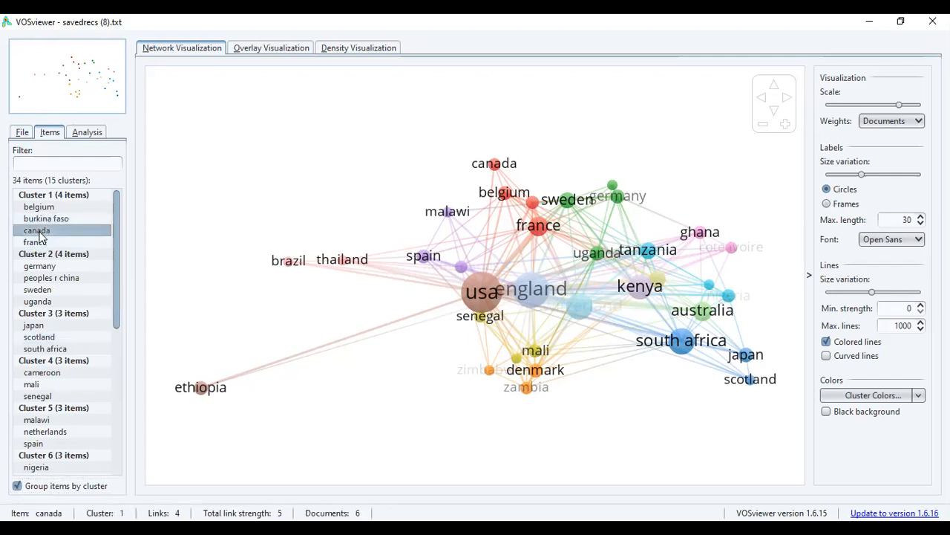
pyautogui.doubleClick(40, 234)
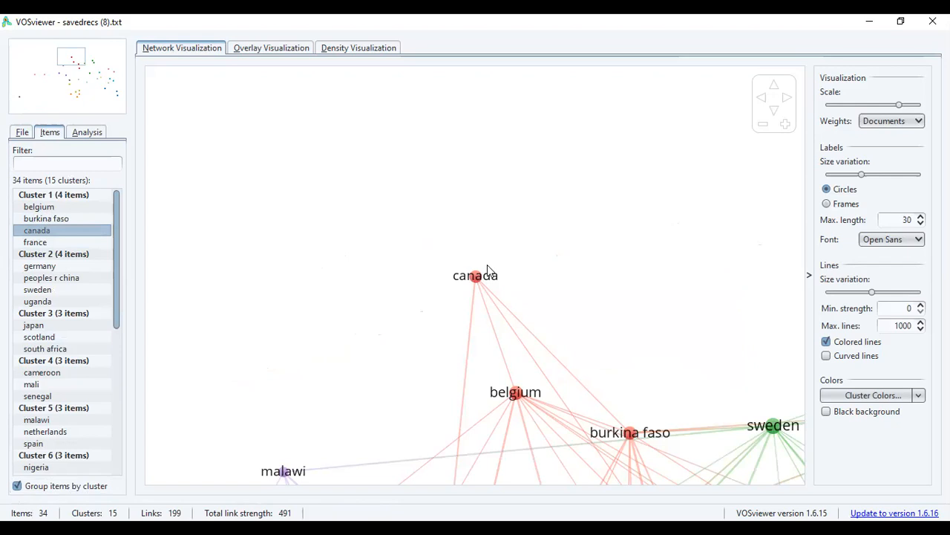
pyautogui.click(762, 127)
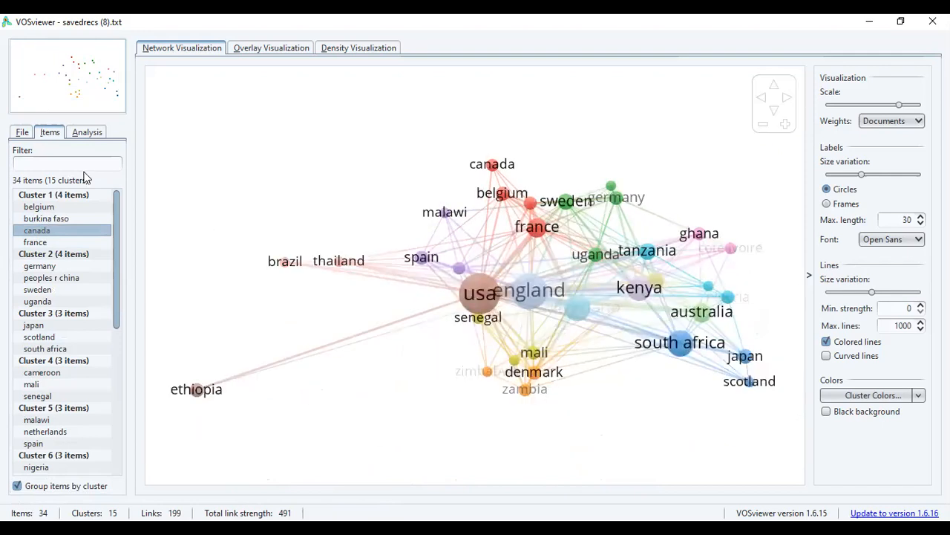
# Look through the normalization methods available for the map analysis, keeping association strength.
pyautogui.click(87, 132)
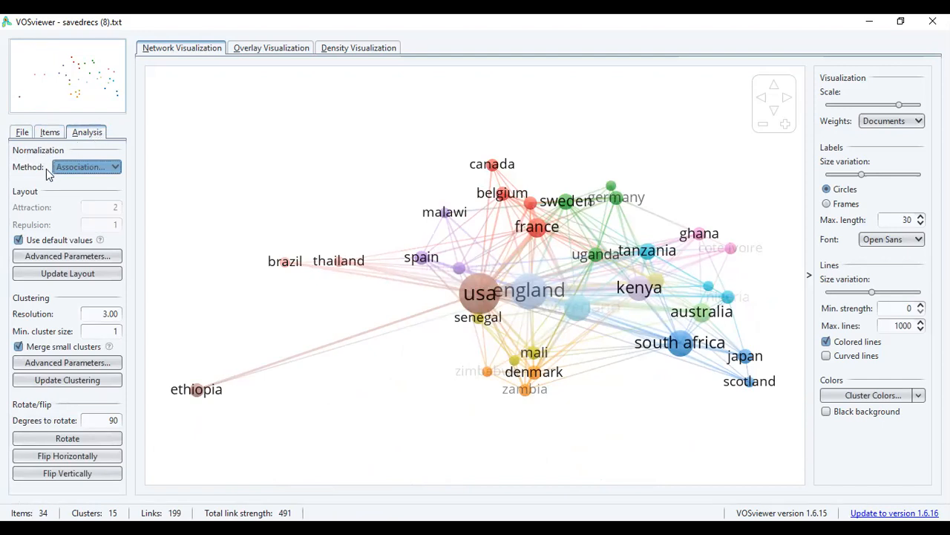
pyautogui.click(117, 168)
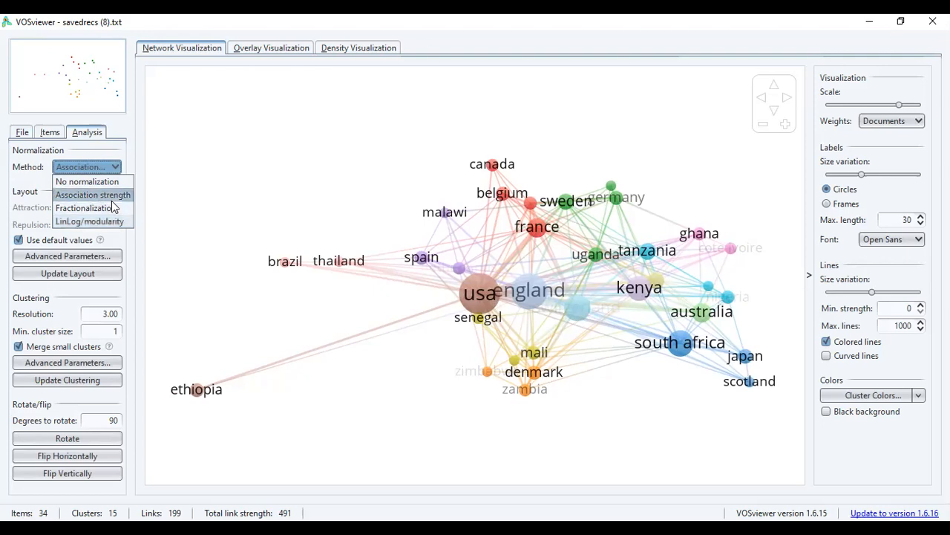
pyautogui.press('Escape')
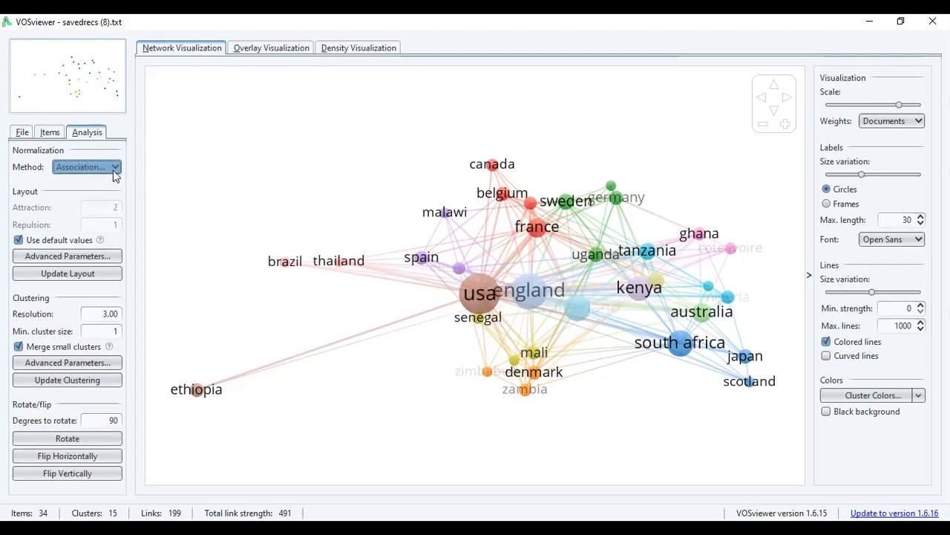
pyautogui.click(115, 168)
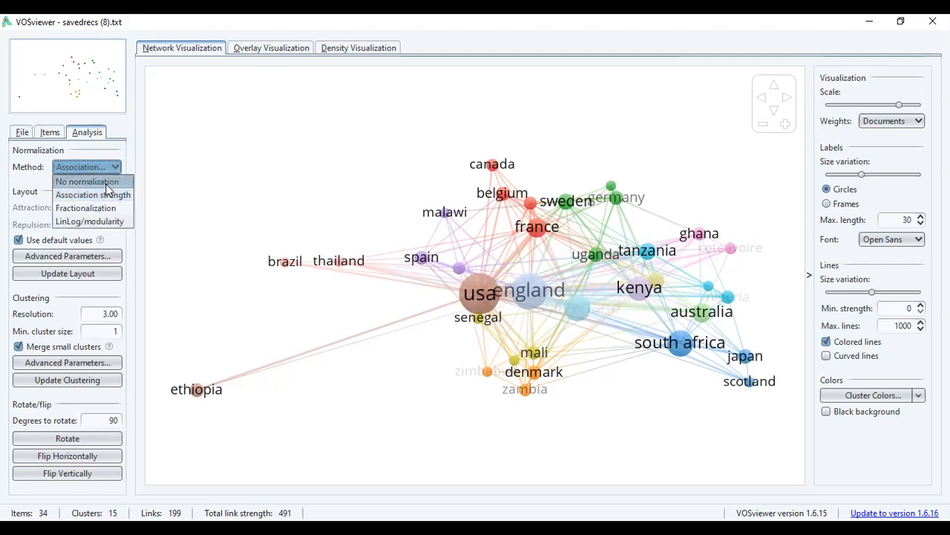
pyautogui.click(124, 148)
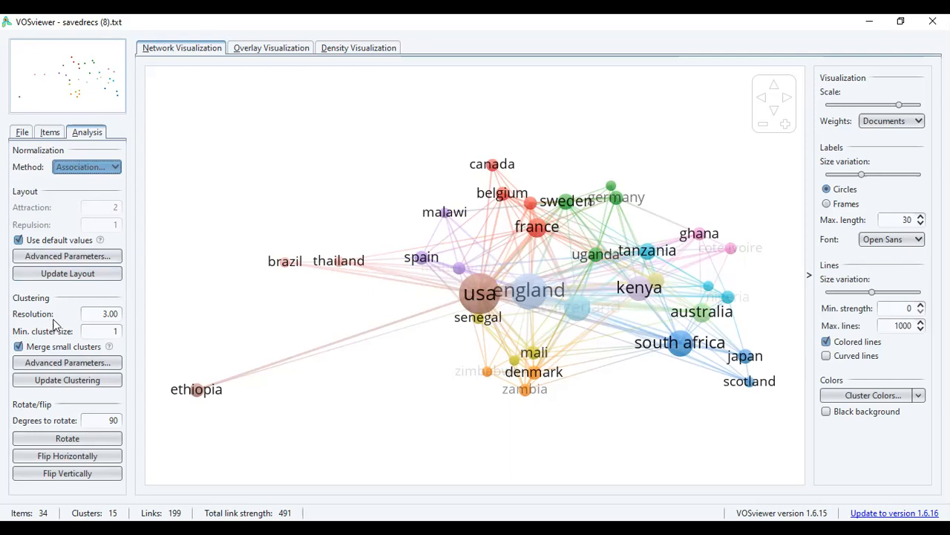
# Set the clustering resolution to 1.00 and the minimum cluster size to 2, and update the clustering.
pyautogui.click(105, 313)
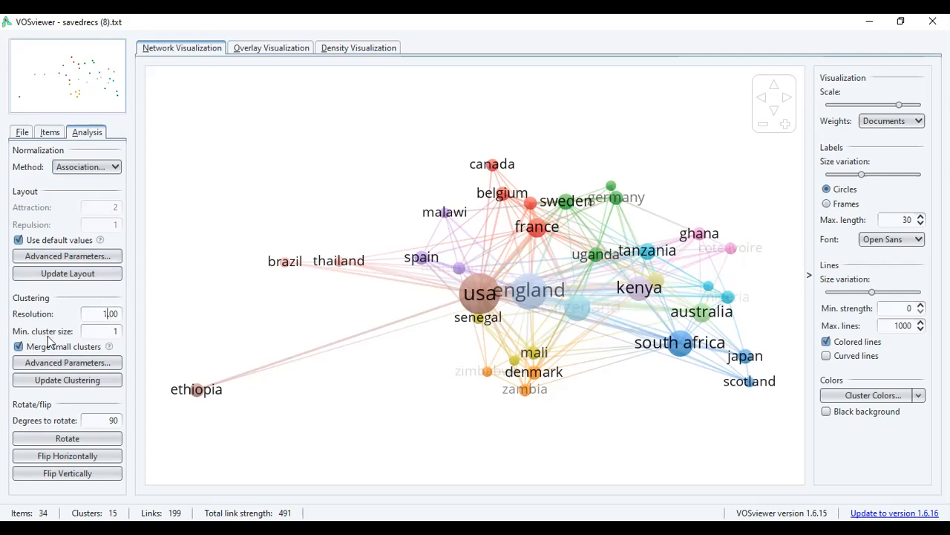
pyautogui.doubleClick(120, 331)
pyautogui.write('2')
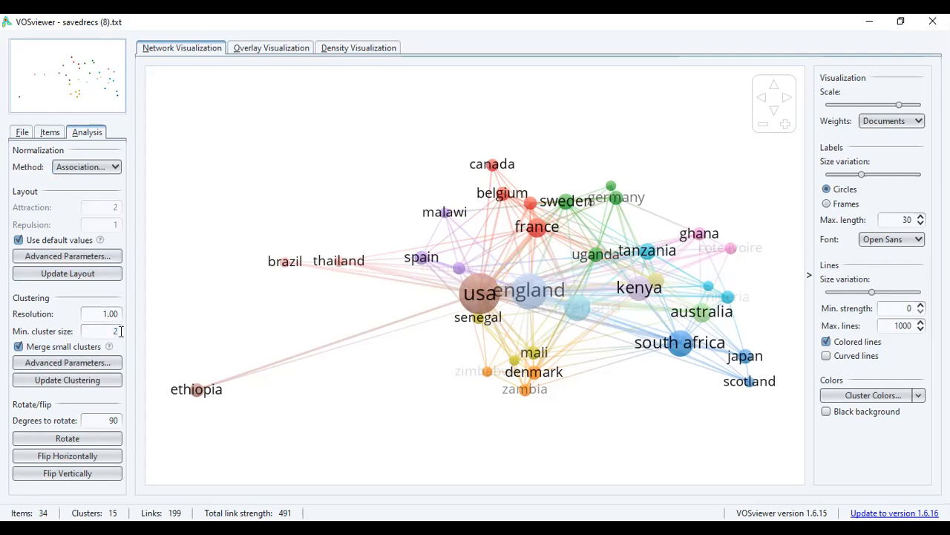
pyautogui.click(81, 380)
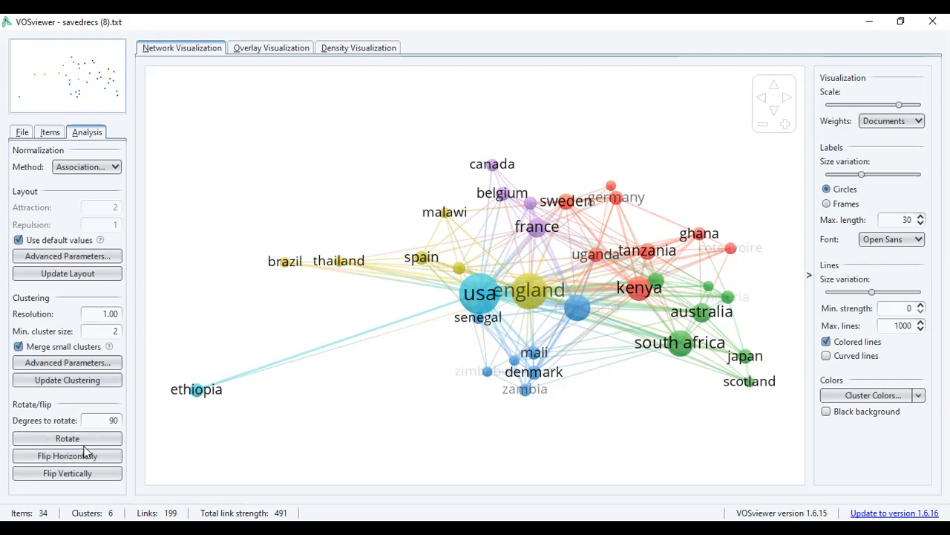
pyautogui.doubleClick(117, 418)
pyautogui.click(90, 437)
# Look at the screenshot options and the settings for saving the map as a PNG, without saving it.
pyautogui.click(23, 134)
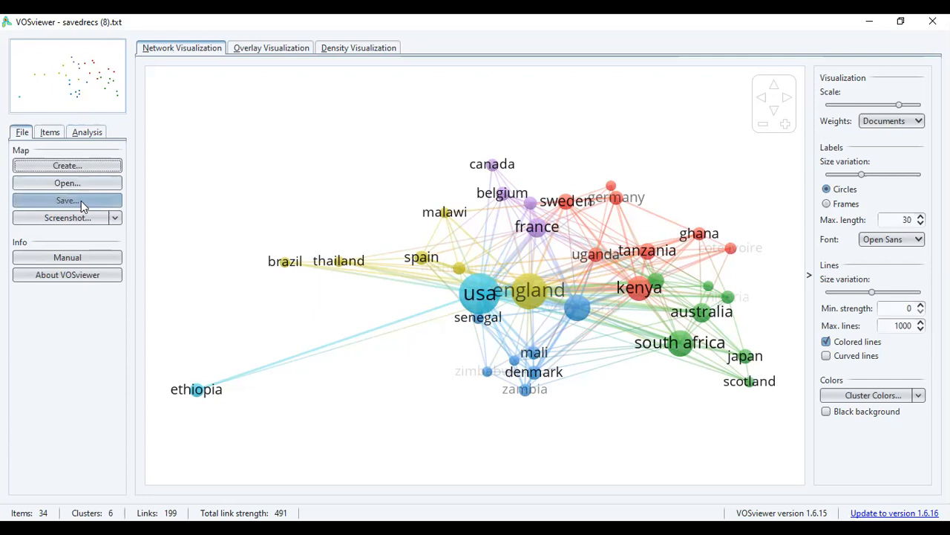
pyautogui.click(117, 219)
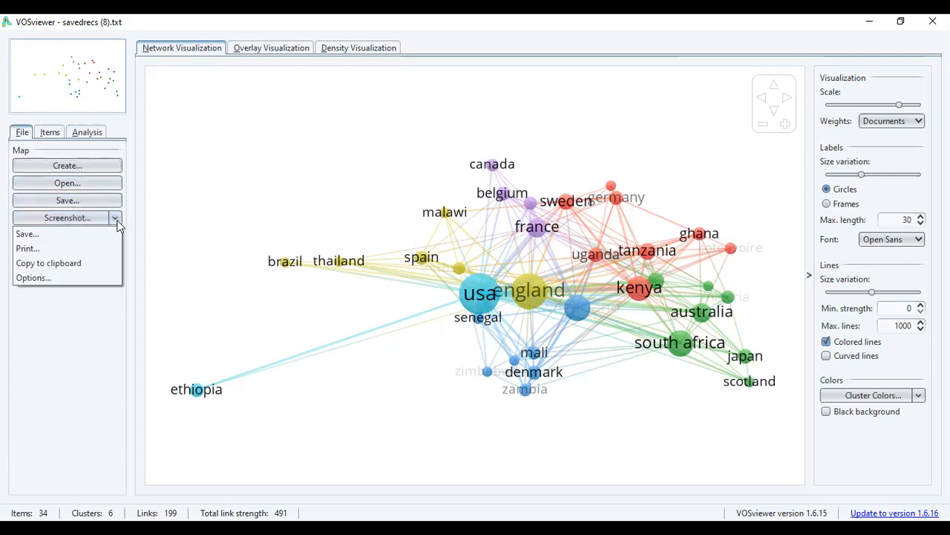
pyautogui.click(36, 233)
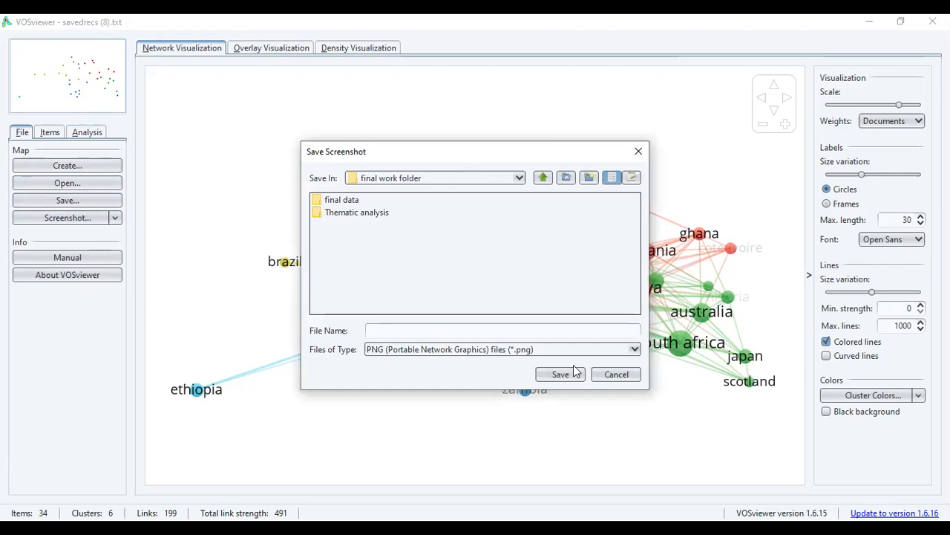
pyautogui.click(612, 376)
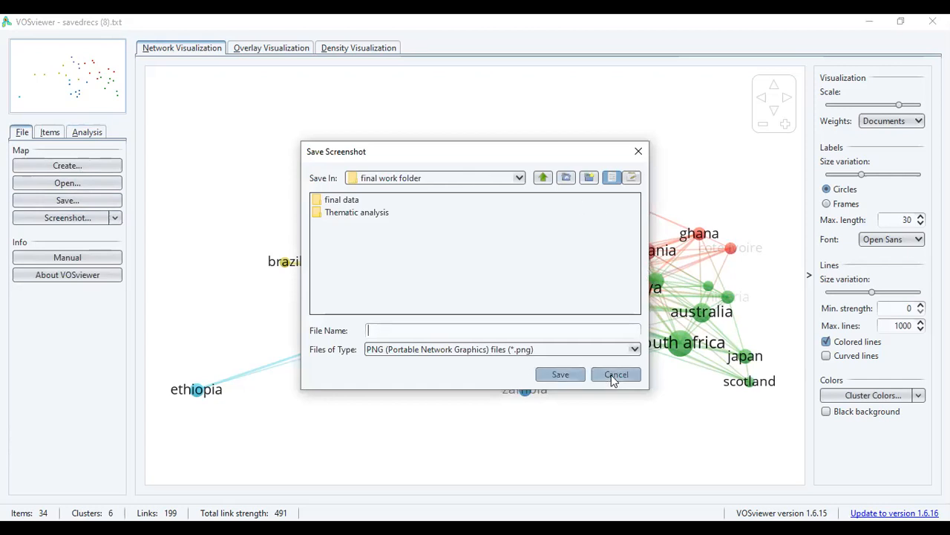